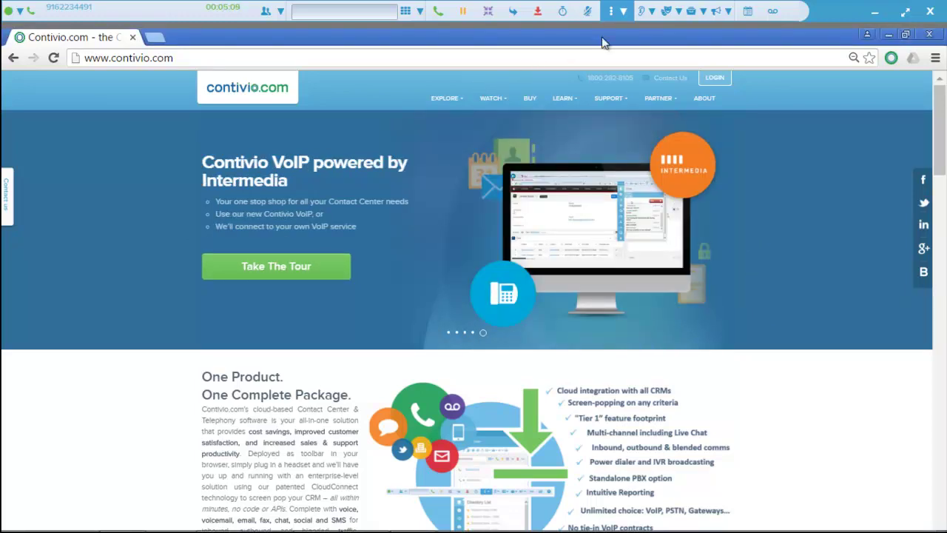
In the docked toolbar's Call Information, set disposition to Voicemail Left and start the upgrade voicemail note.
{"action": "left_click", "coordinate": [612, 11]}
{"action": "left_click", "coordinate": [616, 66]}
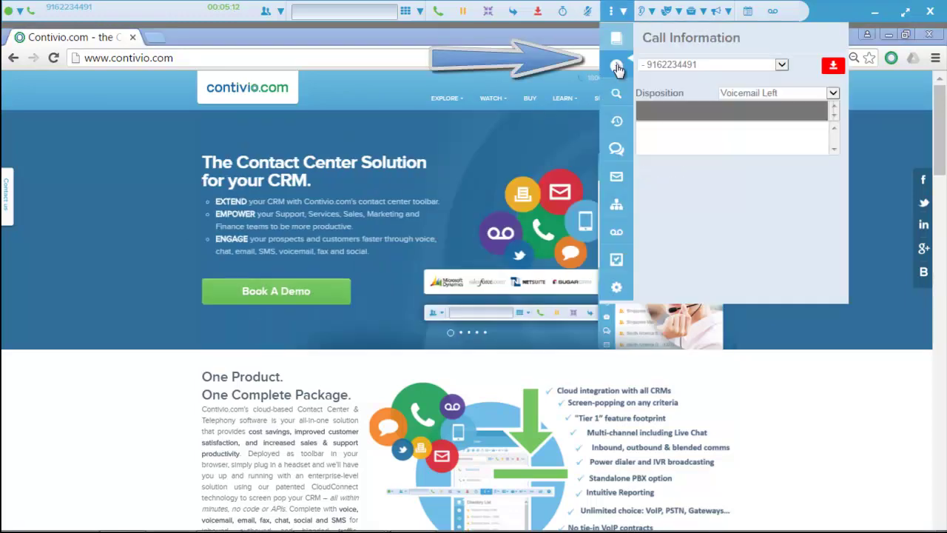
{"action": "left_click", "coordinate": [832, 92]}
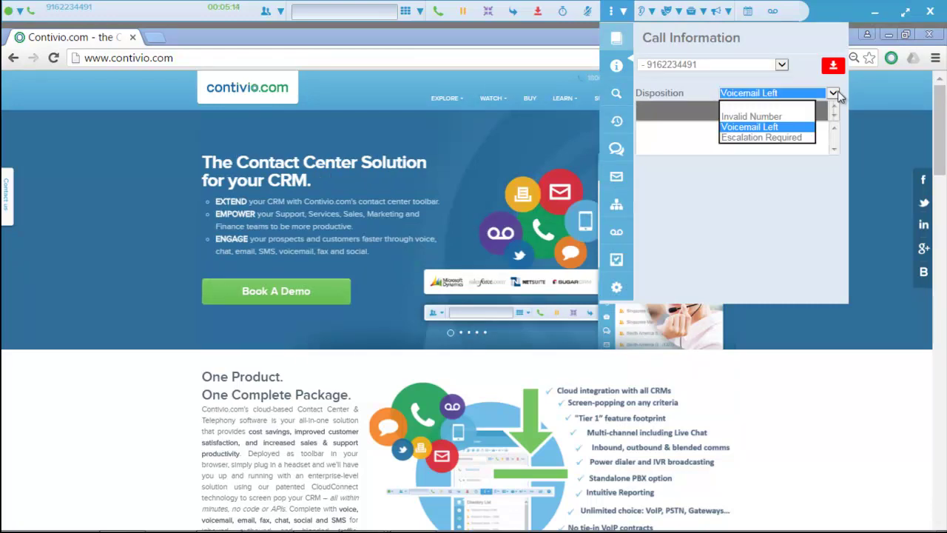
{"action": "left_click", "coordinate": [790, 127]}
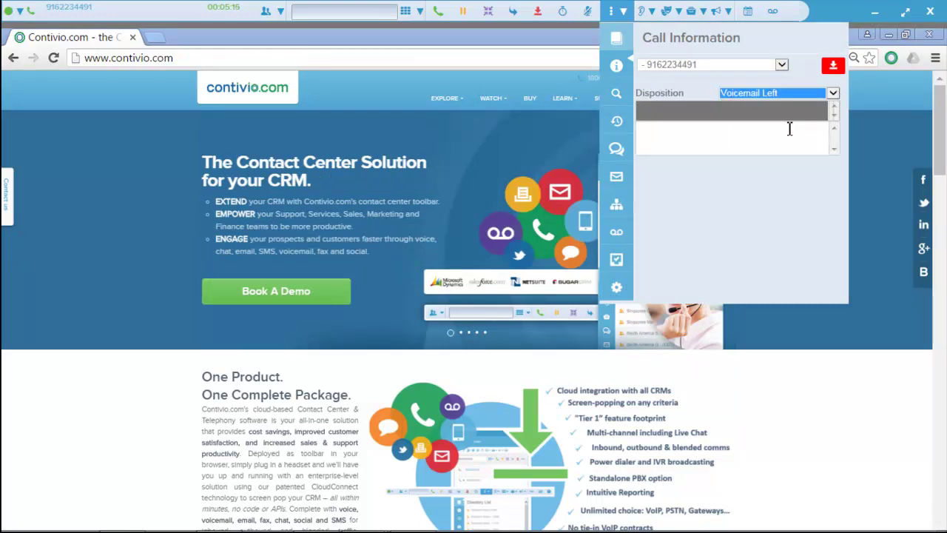
{"action": "left_click", "coordinate": [780, 139]}
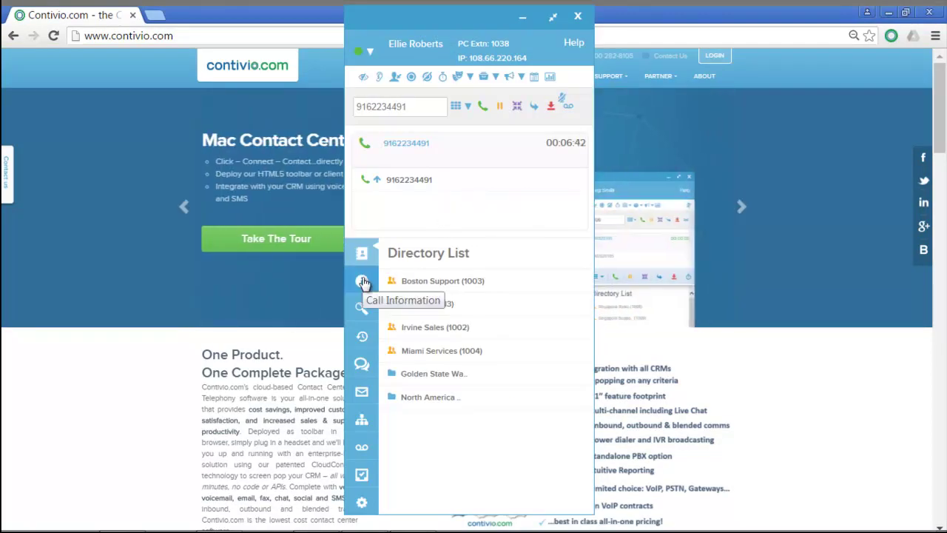
In the floating app's Call Information, choose Voicemail Left and begin the note about upgrading.
{"action": "left_click", "coordinate": [362, 281]}
{"action": "left_click", "coordinate": [578, 307]}
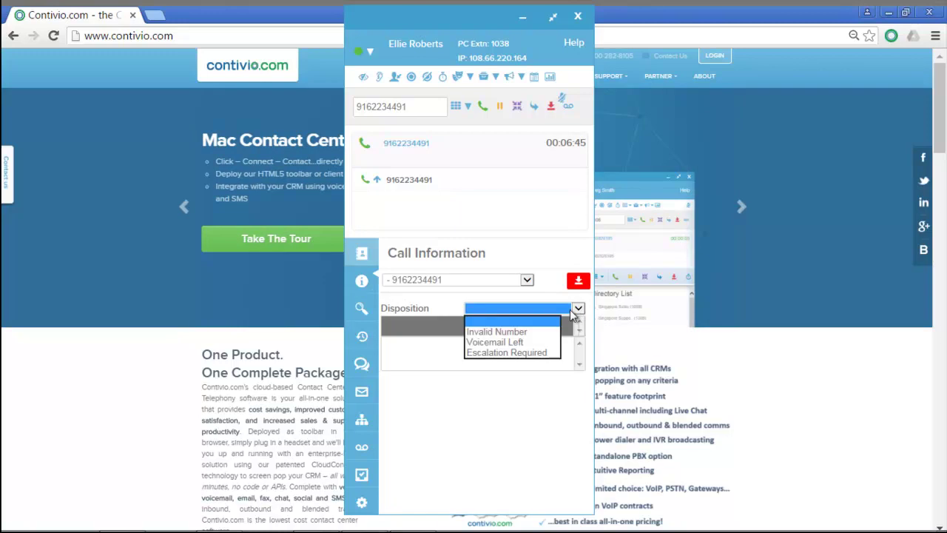
{"action": "left_click", "coordinate": [503, 342]}
{"action": "left_click", "coordinate": [473, 343]}
{"action": "type", "text": "Asked if they would like to upgrade system."}
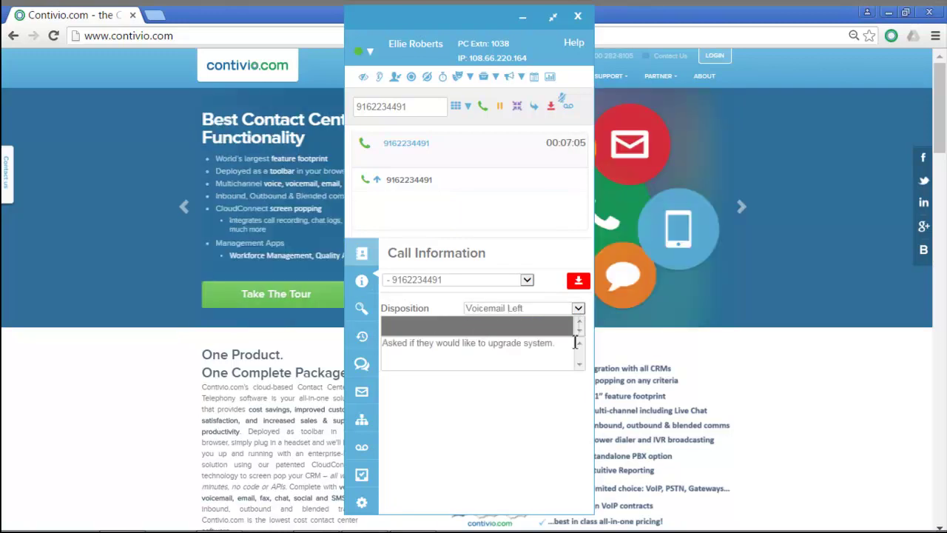